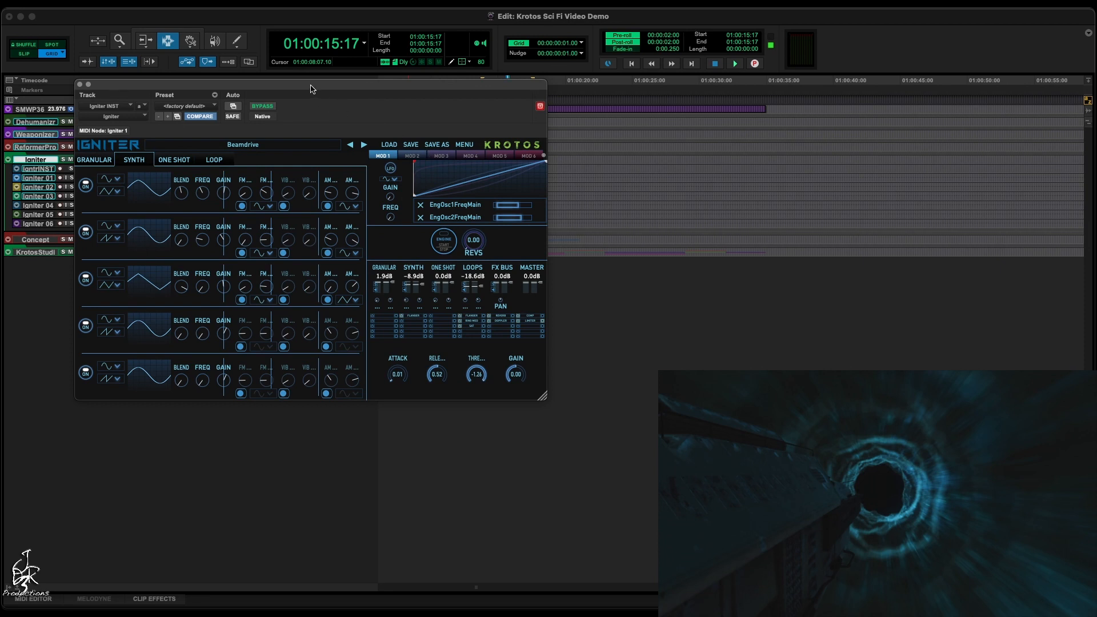
- Close the Igniter plug-in window and assign the Igniter outputs as inputs of the Igniter 01 to Igniter 06 tracks
mouse_move(313, 89)
mouse_down()
mouse_move(335, 98)
mouse_move(382, 80)
mouse_move(309, 80)
mouse_up()
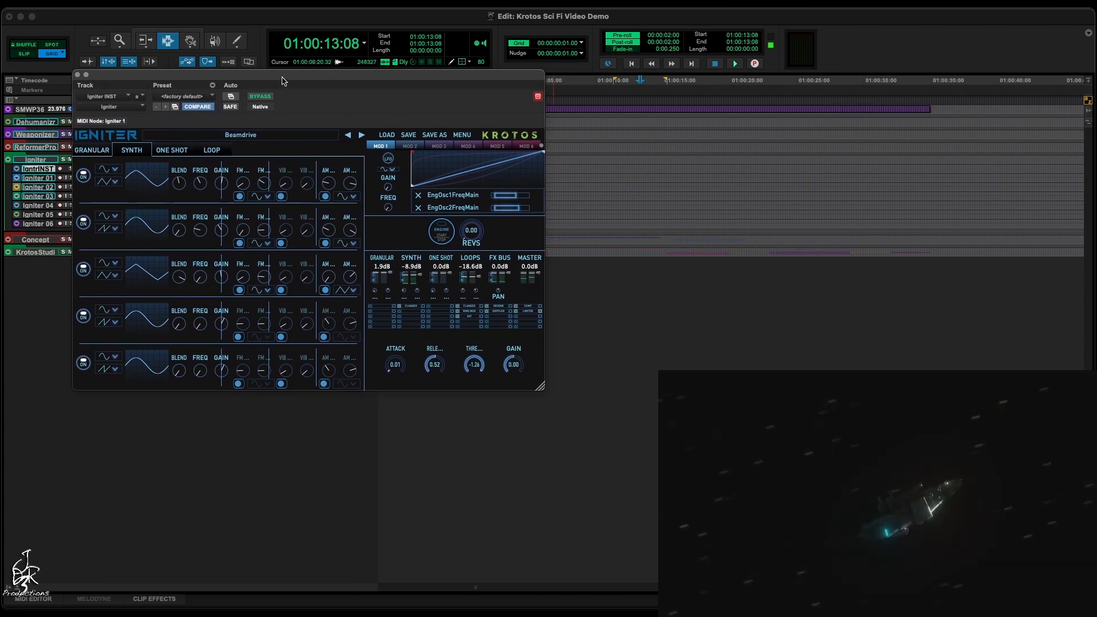
drag(283, 81, 297, 75)
key(super+w)
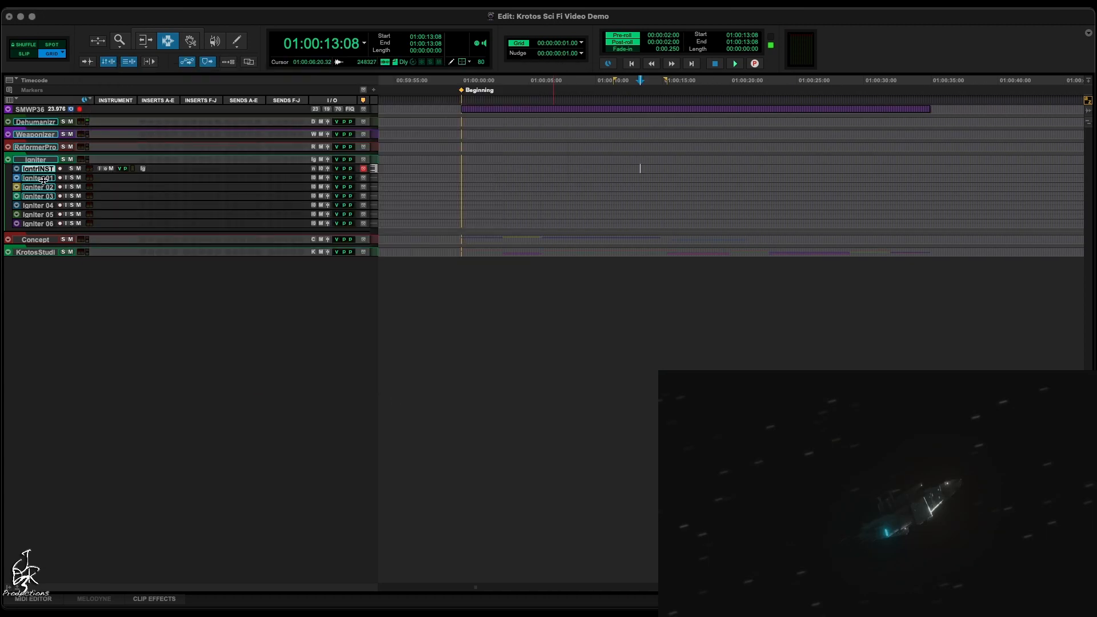
drag(43, 224, 42, 224)
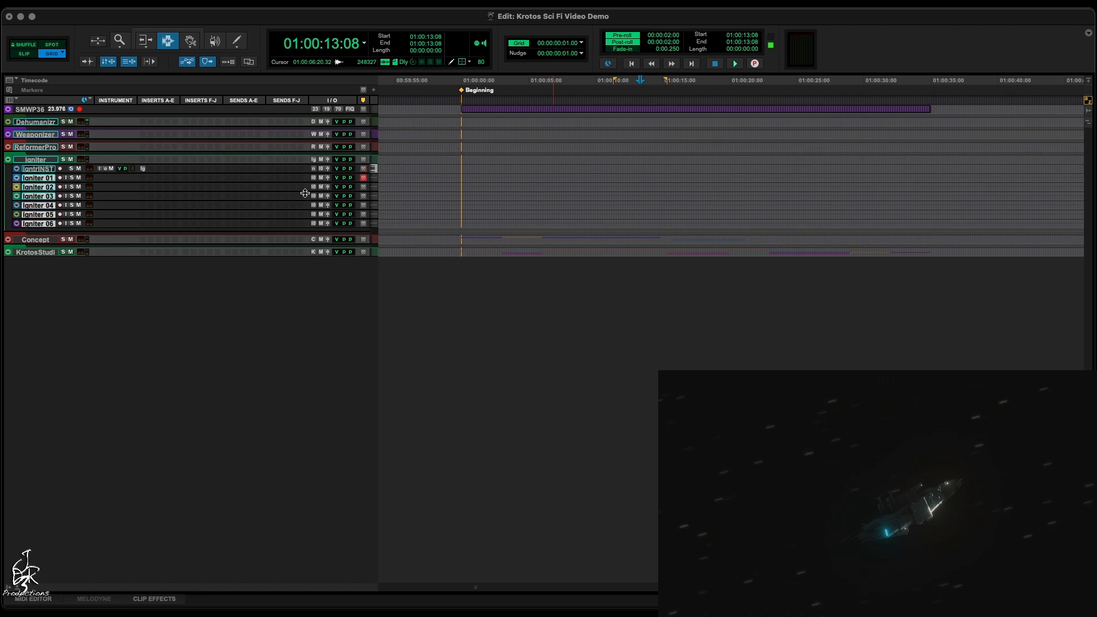
click(315, 181)
click(336, 194)
- Open the Igniter plug-in, start its engine and audition the Beamdrive preset by sweeping the revs, including a look at the loop page
click(142, 168)
click(460, 225)
mouse_move(488, 227)
mouse_down()
mouse_move(498, 168)
mouse_move(490, 239)
mouse_up()
click(226, 144)
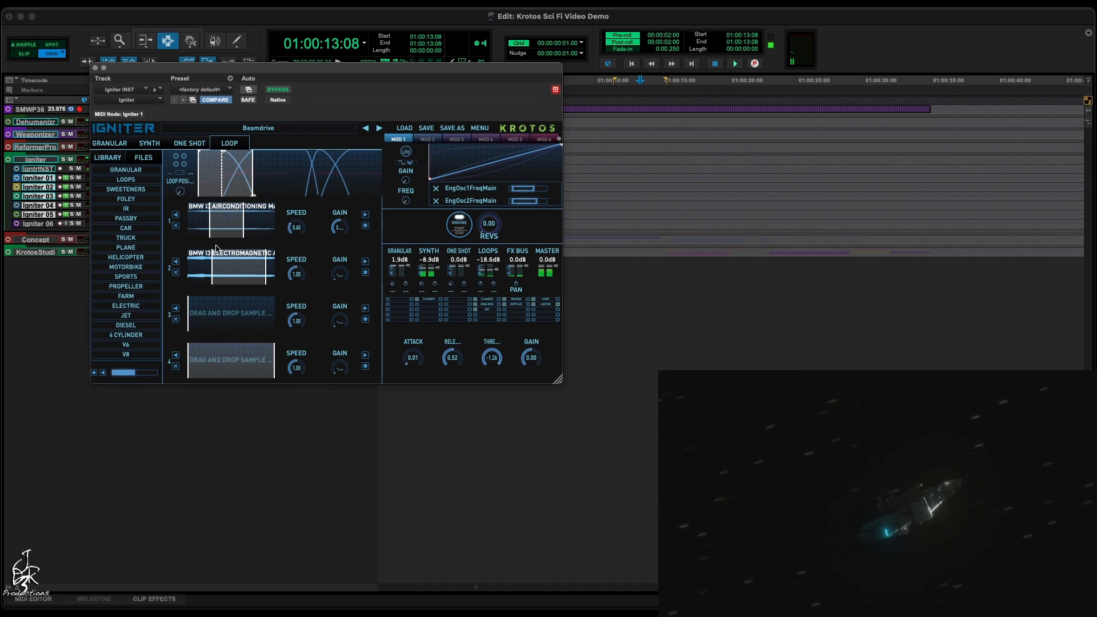
- In an enlarged Igniter window, load Subaru Crosstrek Engine as the granular engine and Porsche Carrera Engine as the exhaust
click(112, 144)
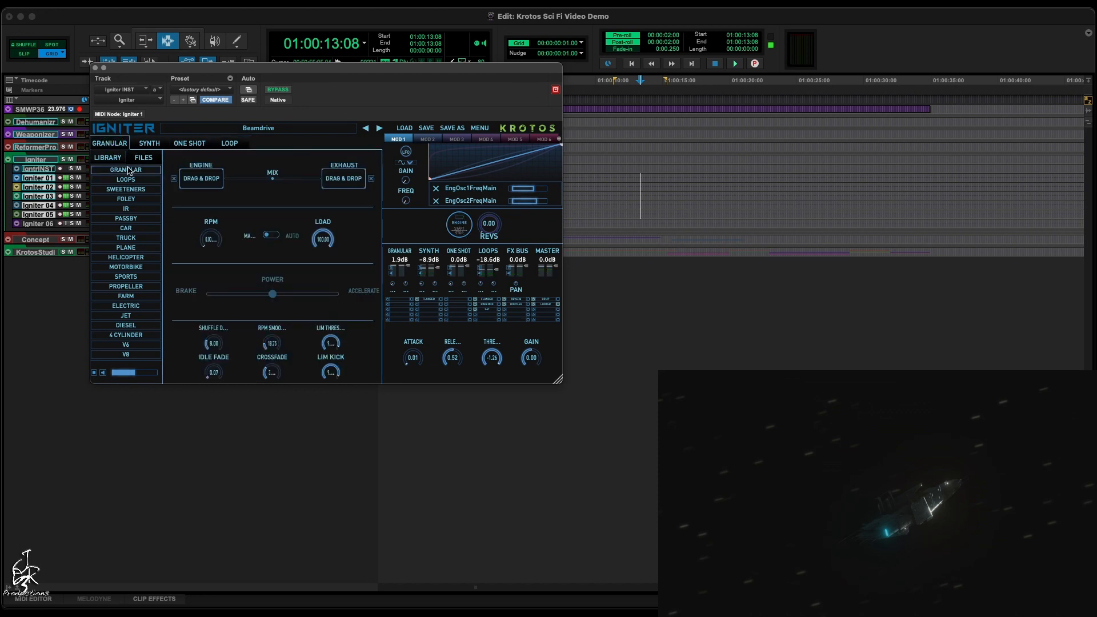
drag(558, 379, 655, 435)
scroll(197, 409, down, 10)
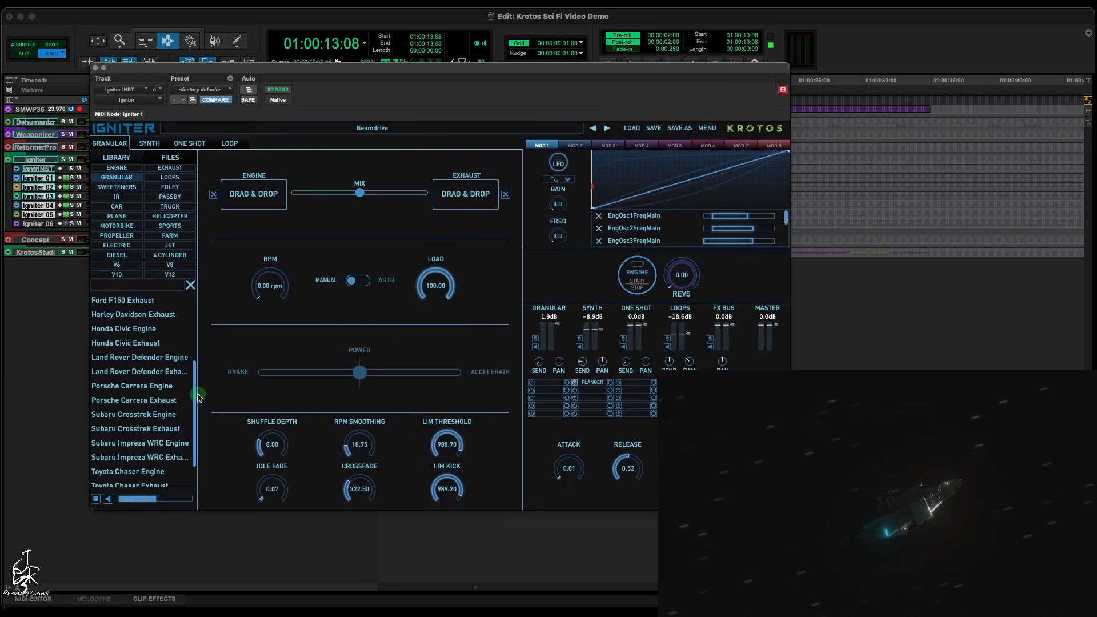
drag(197, 408, 199, 420)
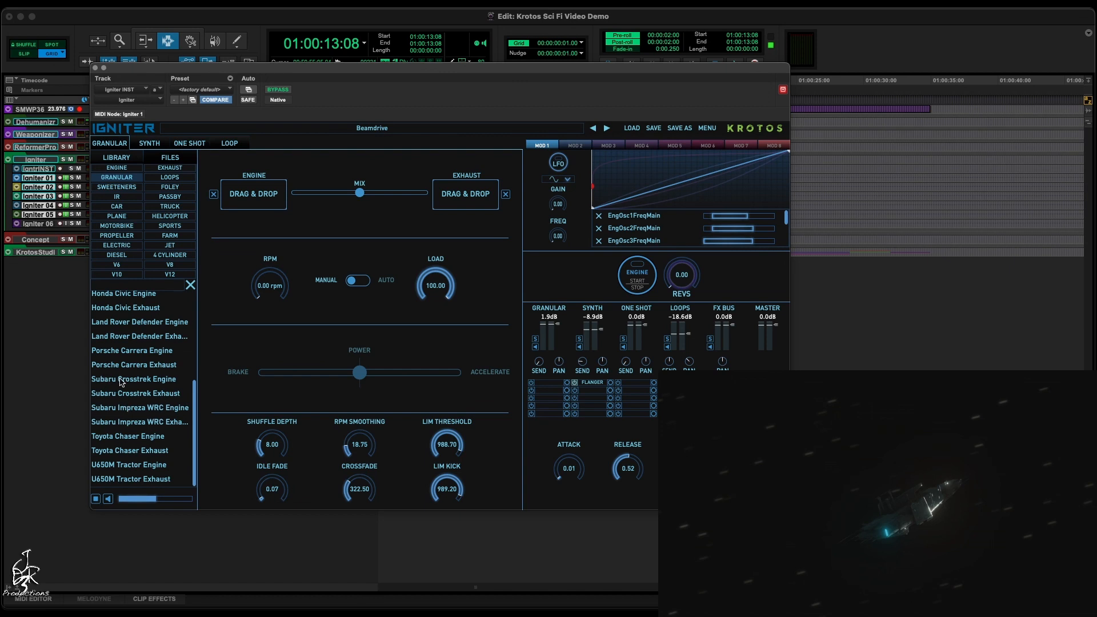
drag(117, 381, 254, 197)
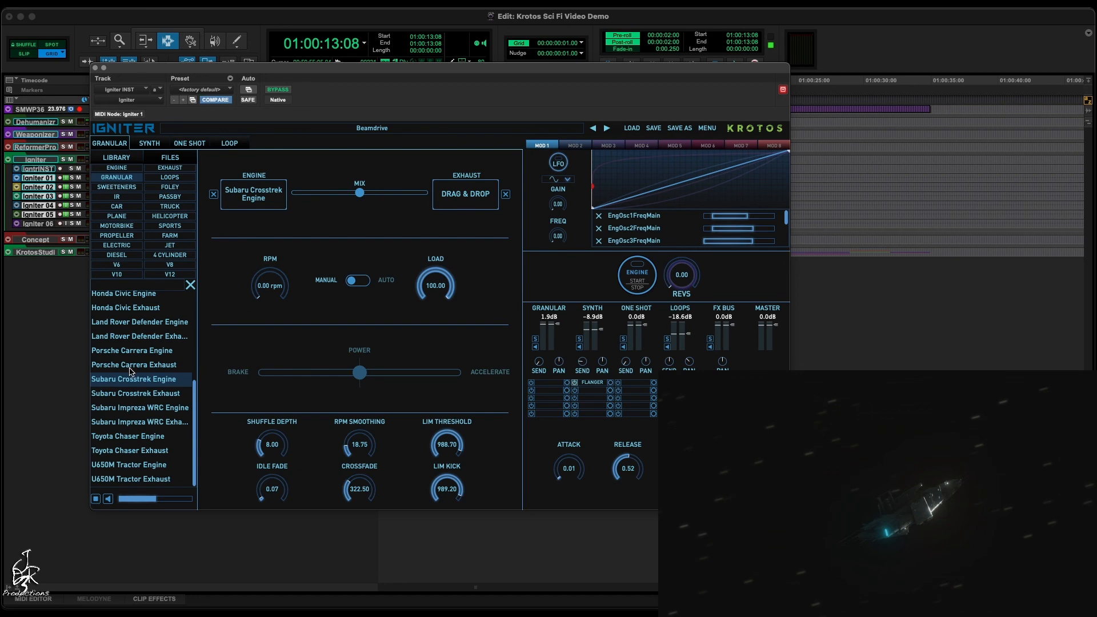
drag(122, 350, 477, 199)
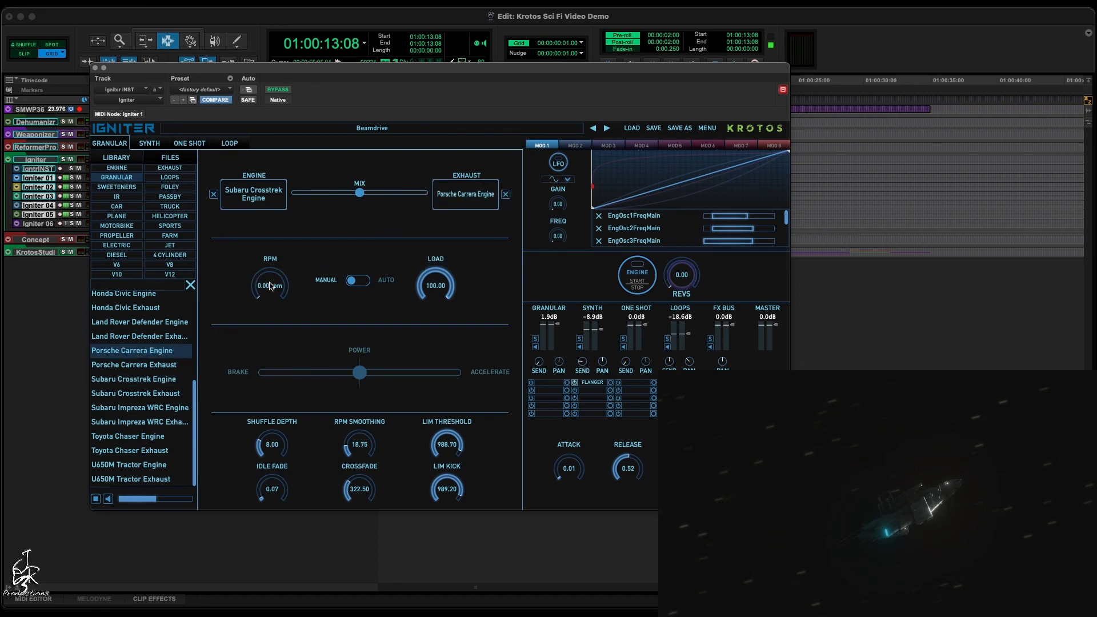
- Solo the granular section and assign its RPM and Load parameters to MOD 2
click(535, 339)
click(576, 145)
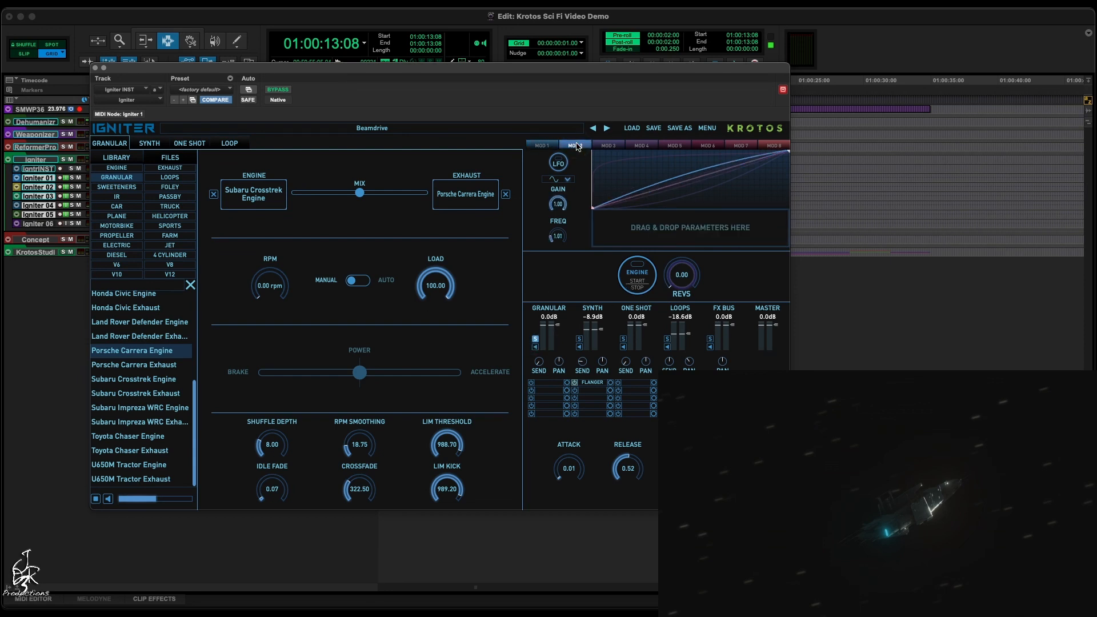
drag(270, 261, 633, 233)
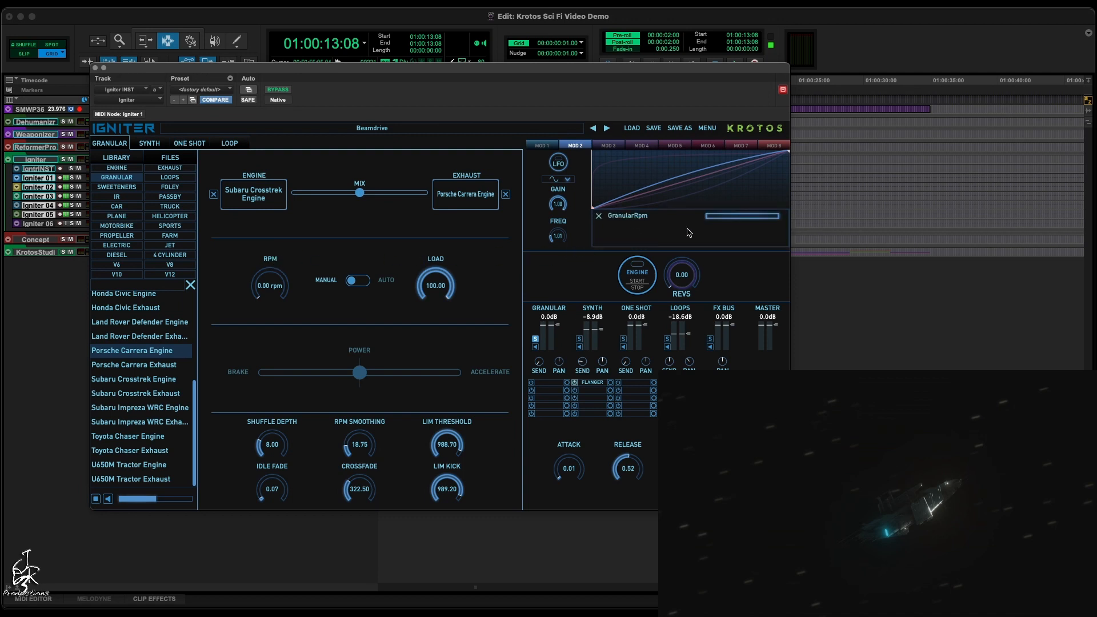
drag(576, 240, 629, 228)
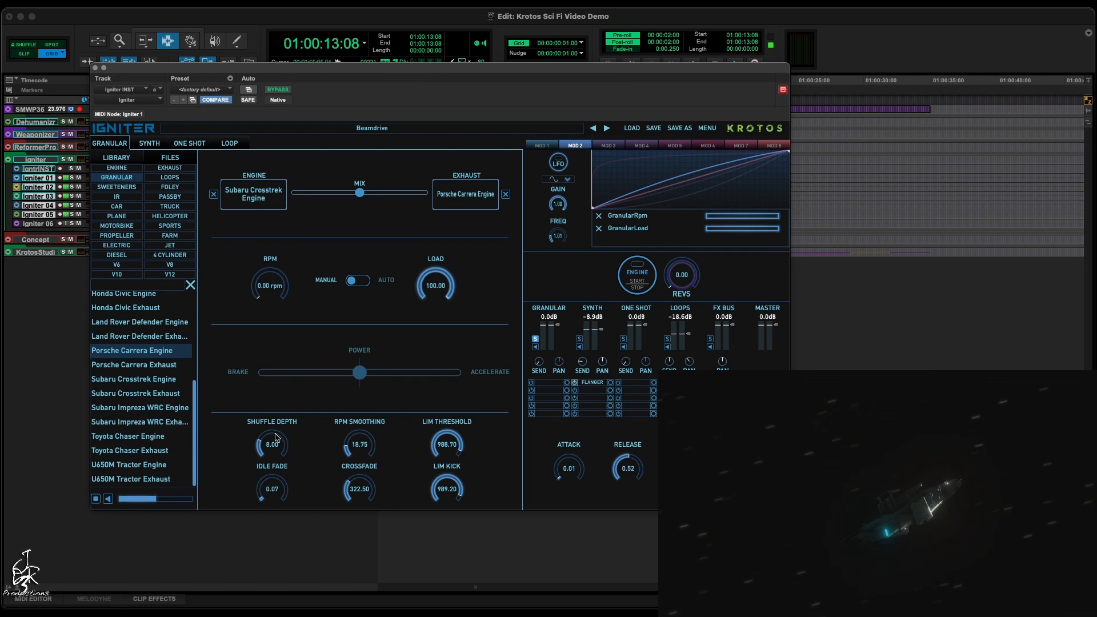
- Set Shuffle Depth to 21.00, RPM Smoothing to 82.62, Idle Fade to 0.62 and Crossfade to 861.74, auditioning the running engine with rev sweeps
mouse_move(274, 441)
mouse_down()
mouse_move(280, 394)
mouse_move(274, 447)
mouse_up()
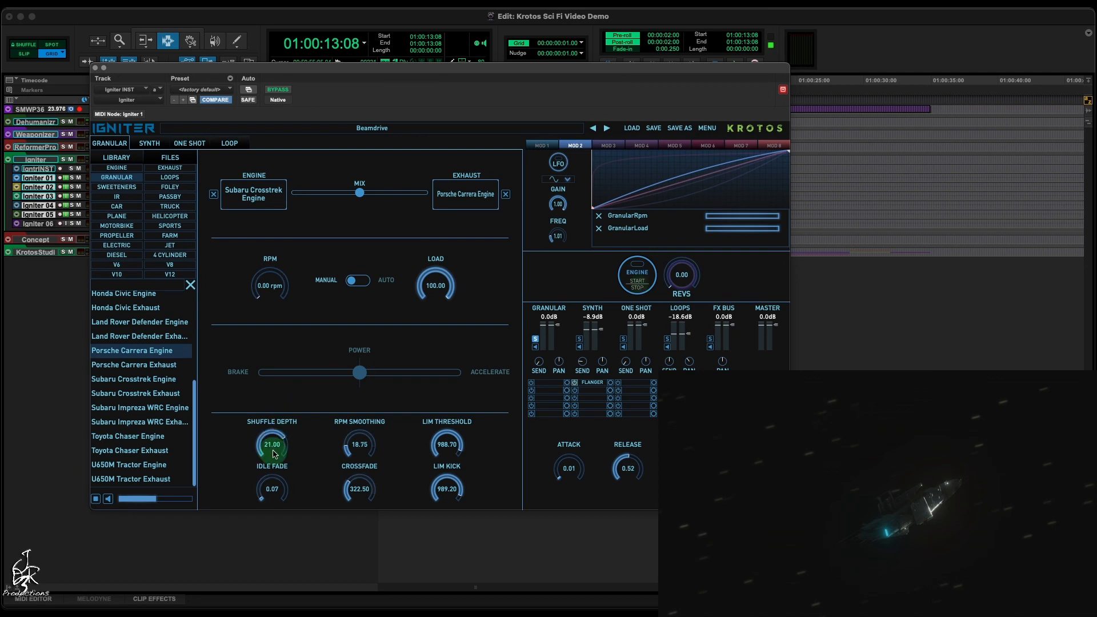
click(637, 274)
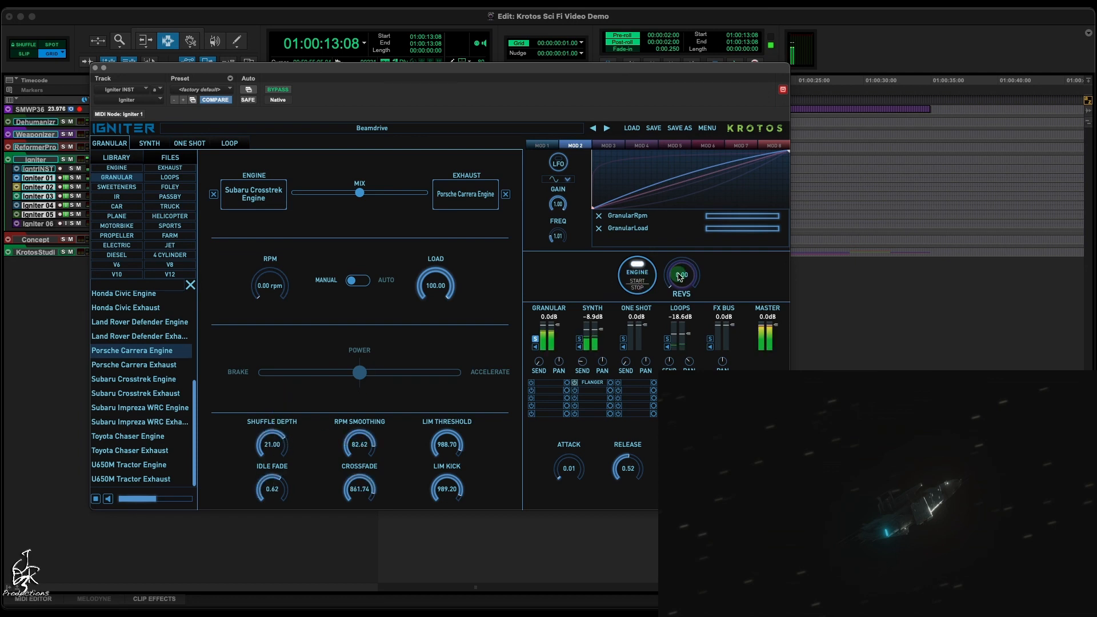
drag(679, 276, 681, 254)
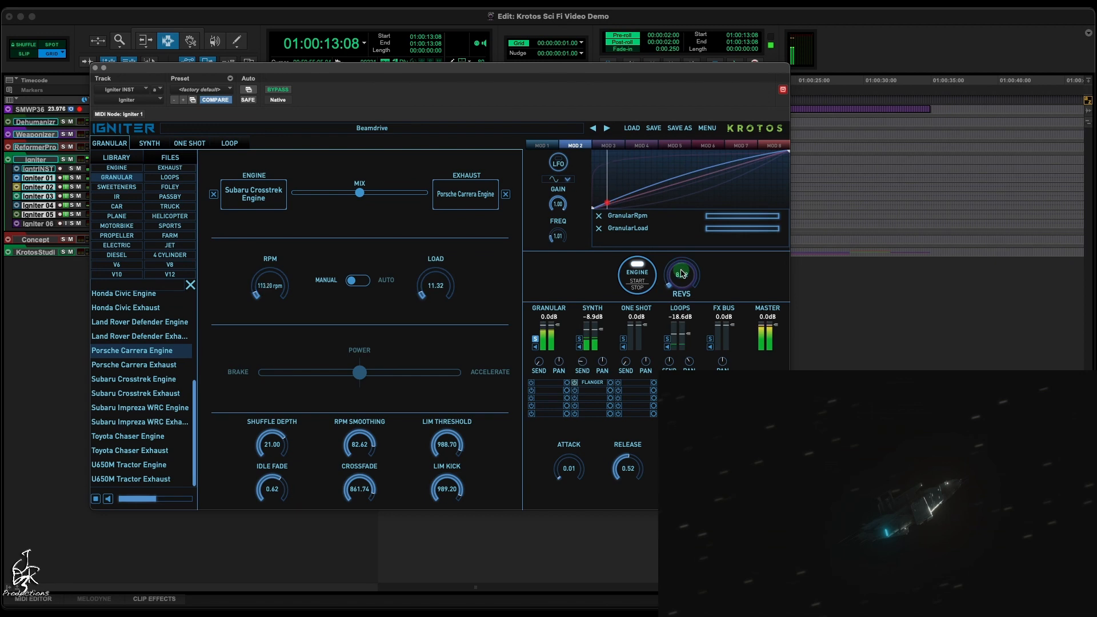
drag(684, 278, 695, 217)
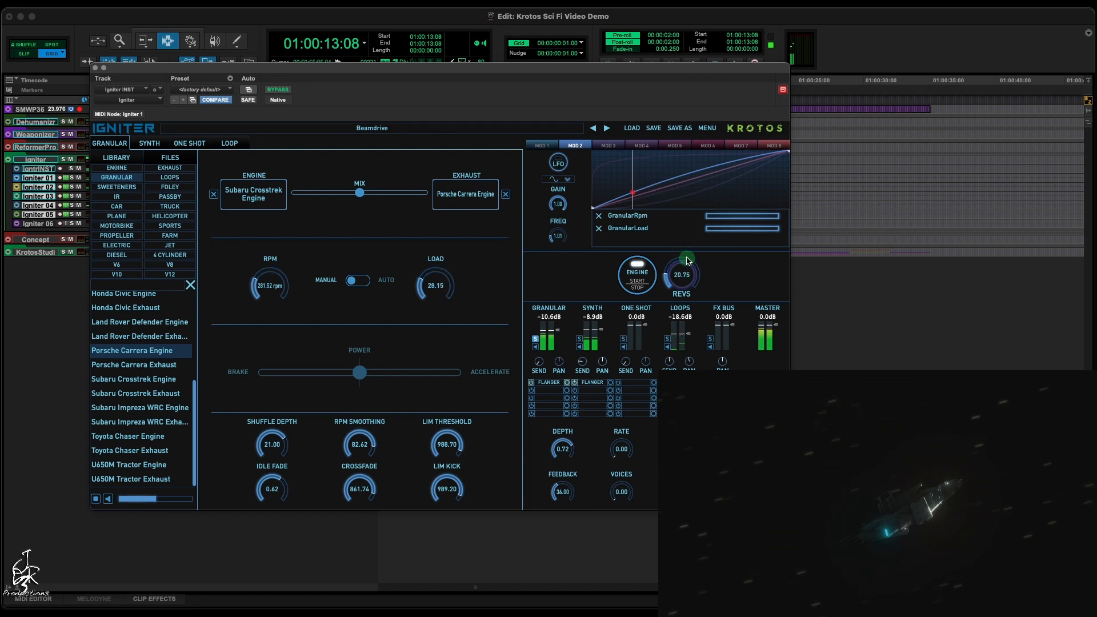
- Assign the granular flanger rate to MOD 5 and reshape its curve into a descending slope, auditioning it with rev sweeps
drag(689, 264, 676, 276)
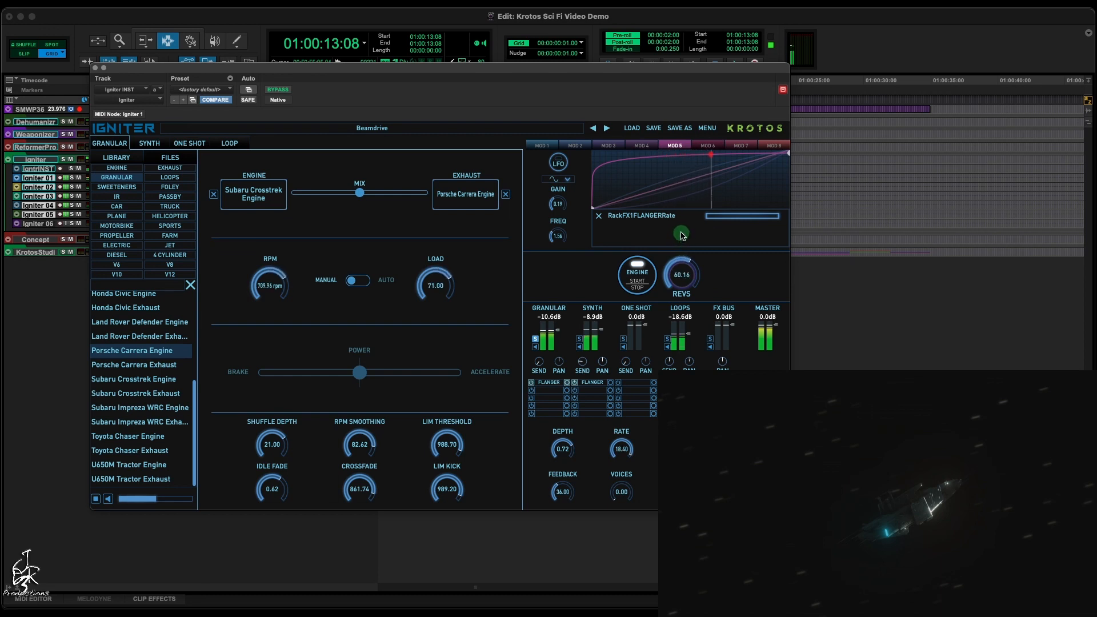
drag(683, 229, 678, 278)
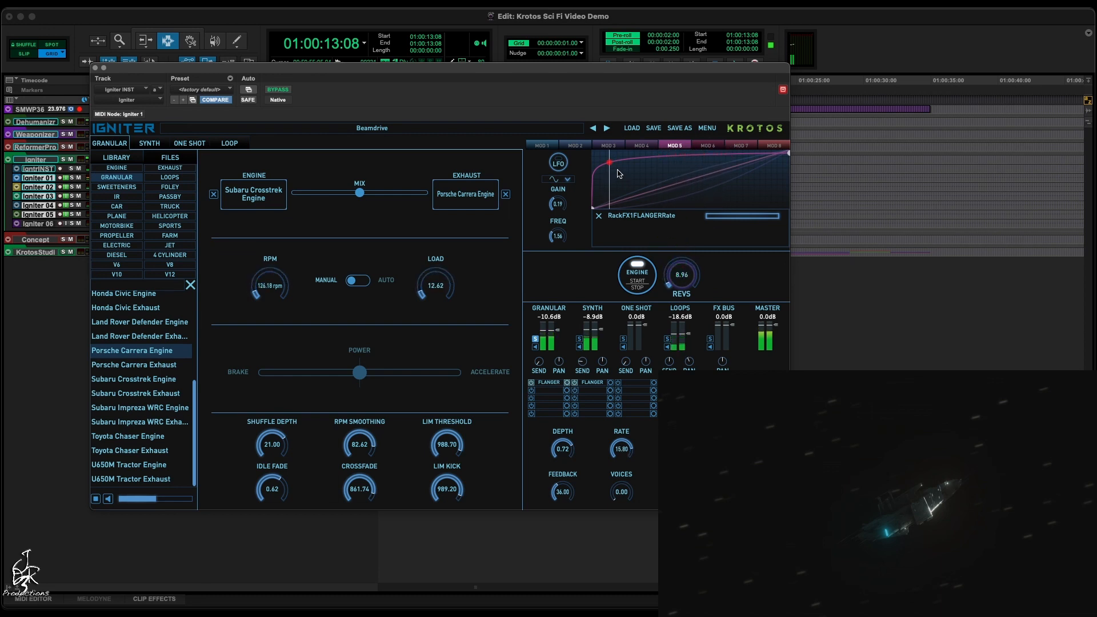
drag(606, 165, 638, 166)
drag(788, 154, 789, 208)
drag(685, 255, 682, 277)
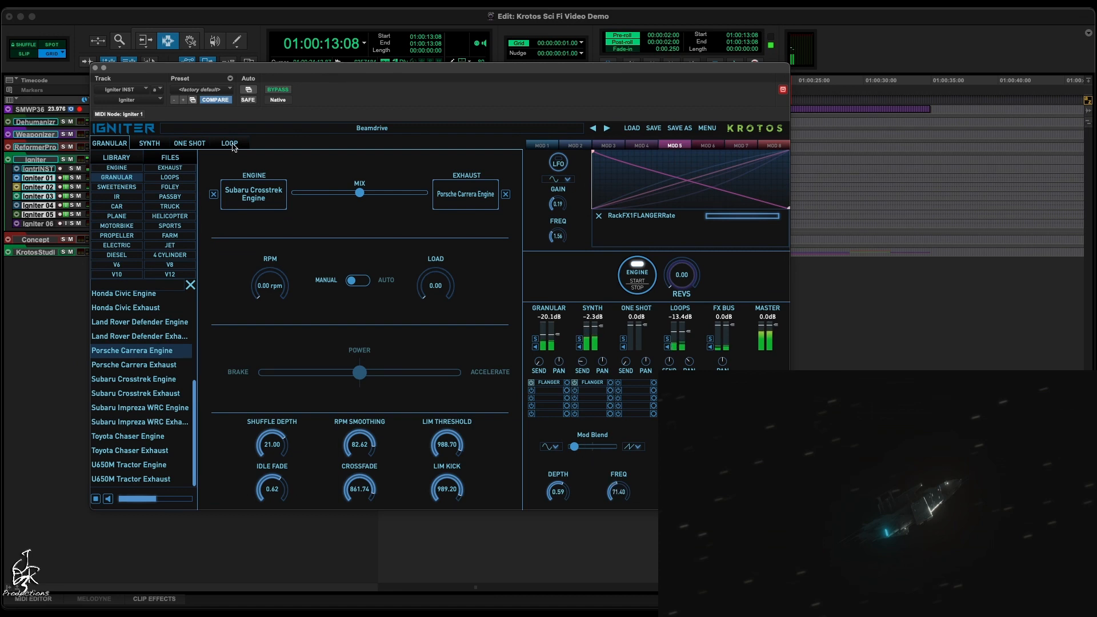
- Turn on the MOD 3 LFO for the loops pan and audition it by sweeping the revs
click(230, 144)
click(608, 145)
click(558, 161)
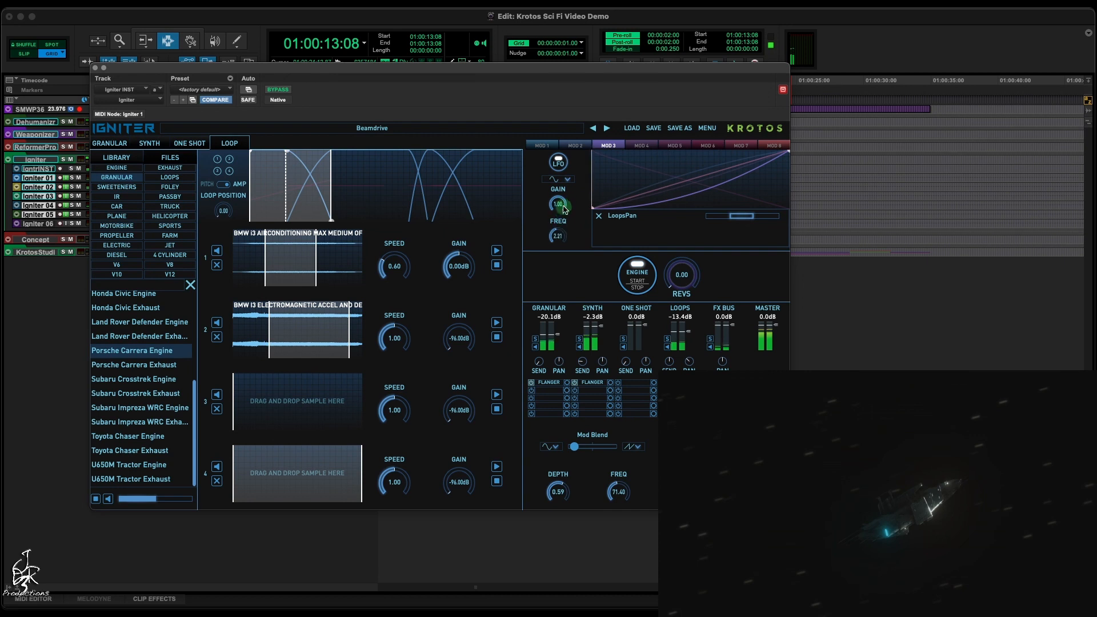
mouse_move(691, 271)
mouse_down()
mouse_move(700, 186)
mouse_move(690, 285)
mouse_up()
- Widen the MOD 1 modulation ranges of the synth oscillator 1 to 3 frequencies and audition them by sweeping the revs
click(149, 143)
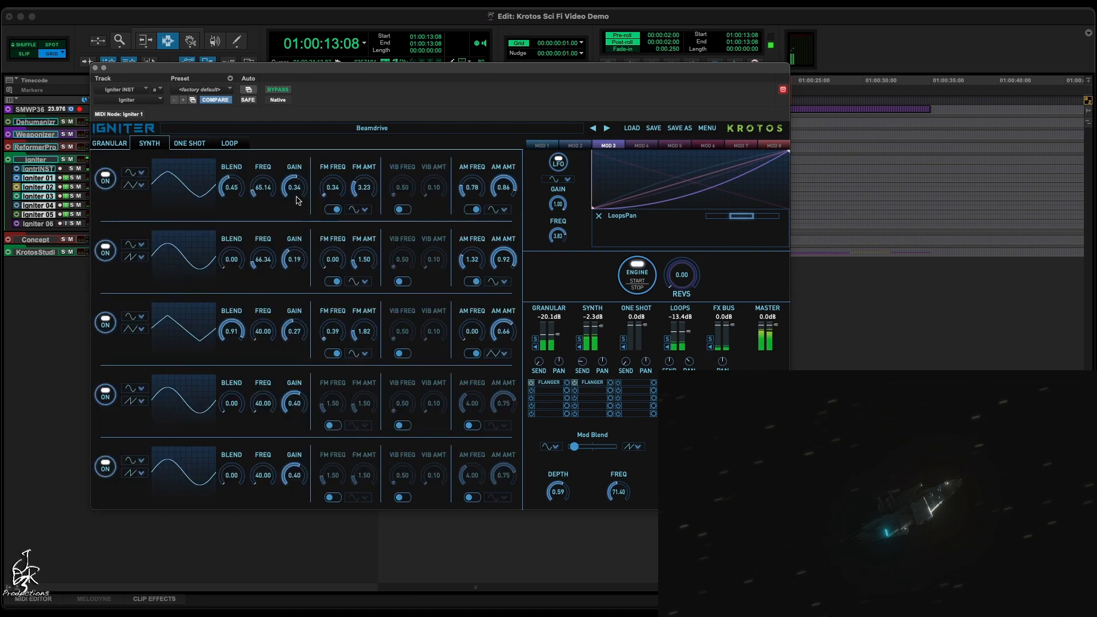
click(548, 146)
drag(713, 218, 706, 218)
drag(748, 218, 704, 231)
drag(753, 230, 774, 241)
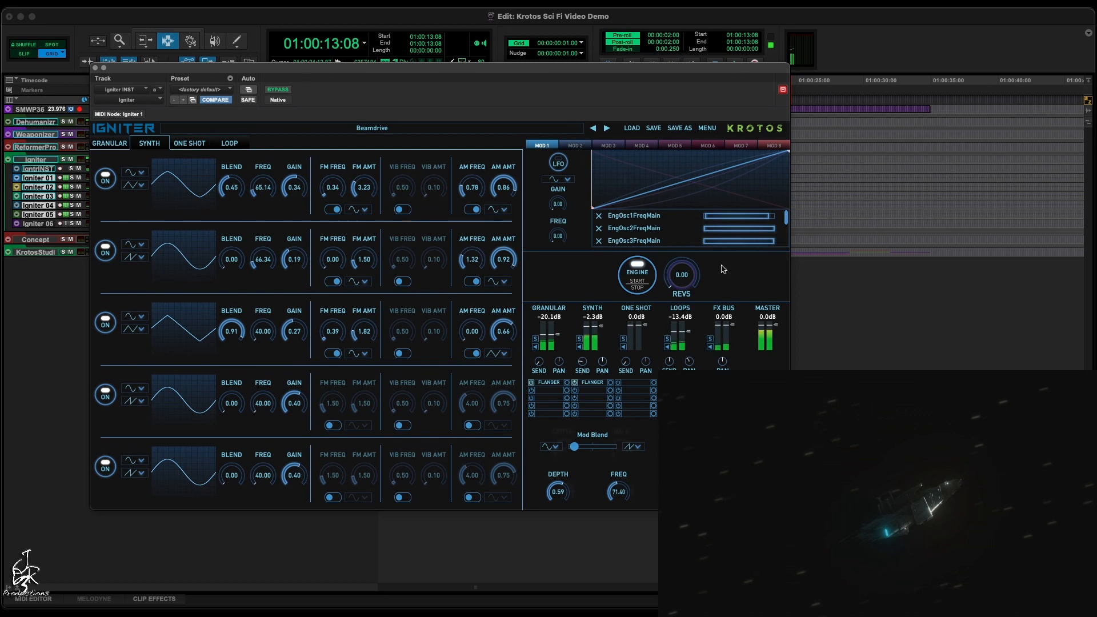
drag(687, 313, 689, 275)
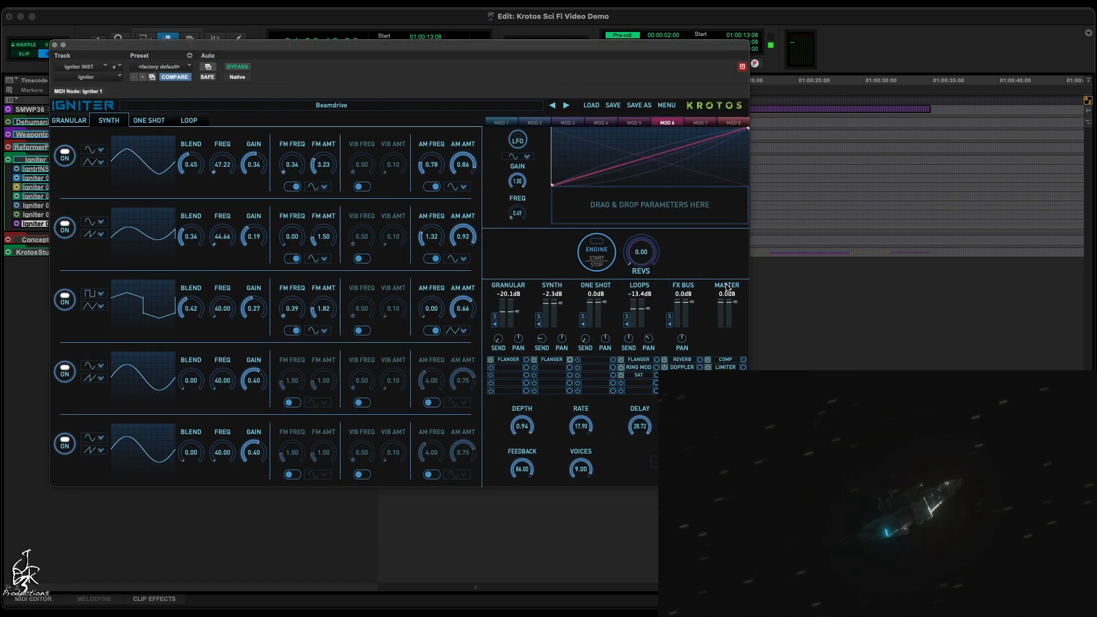
- Assign the master gain to MOD 6 and shape its curve into an arch that falls to zero at maximum revs
drag(723, 282, 657, 199)
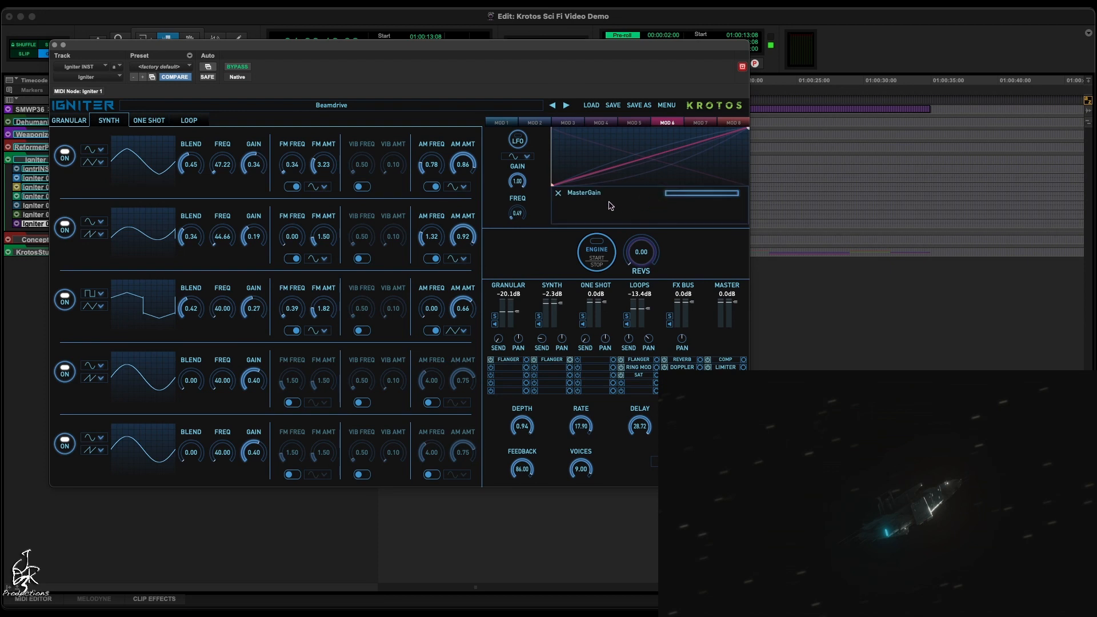
drag(748, 130, 749, 186)
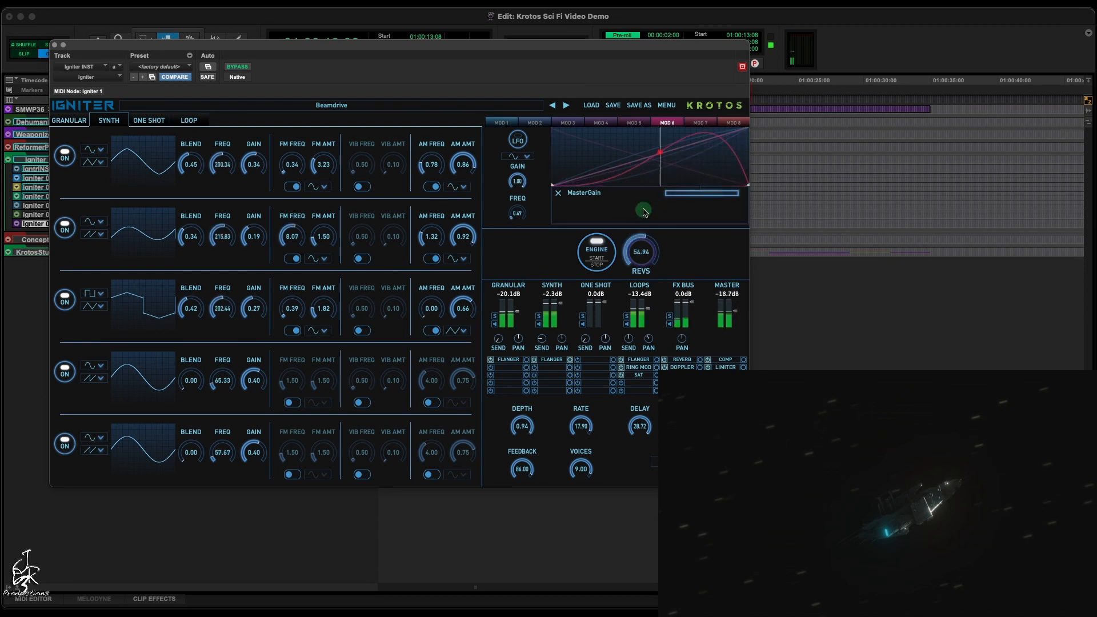
drag(643, 210, 667, 132)
drag(644, 251, 640, 337)
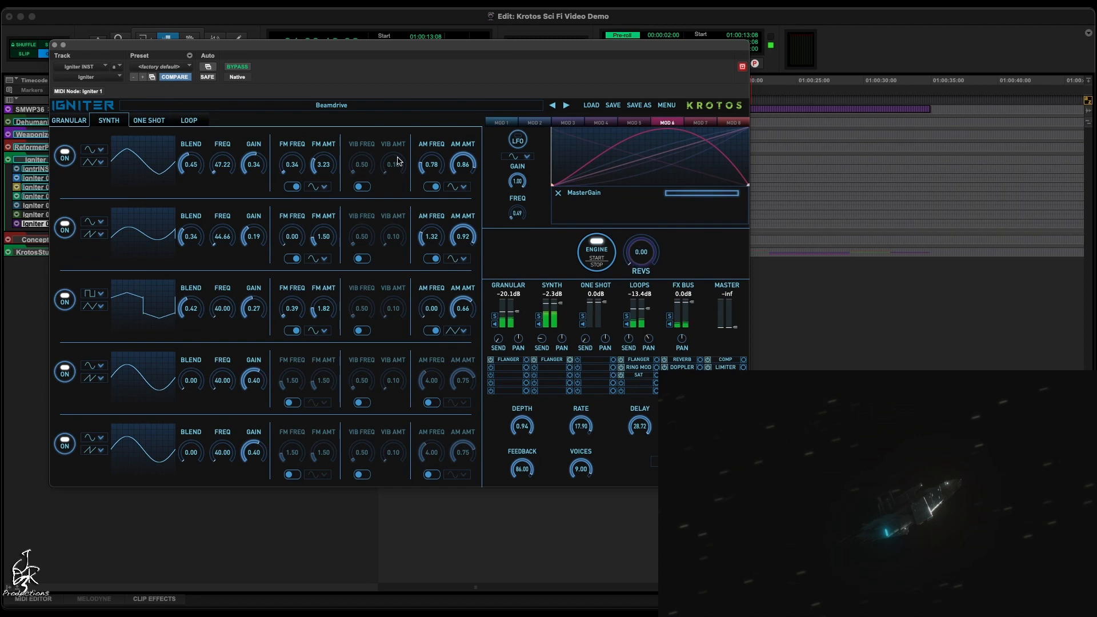
- Record-arm the Igniter 06 track and record a live Igniter rev performance from 01:00:13:08
key(super+w)
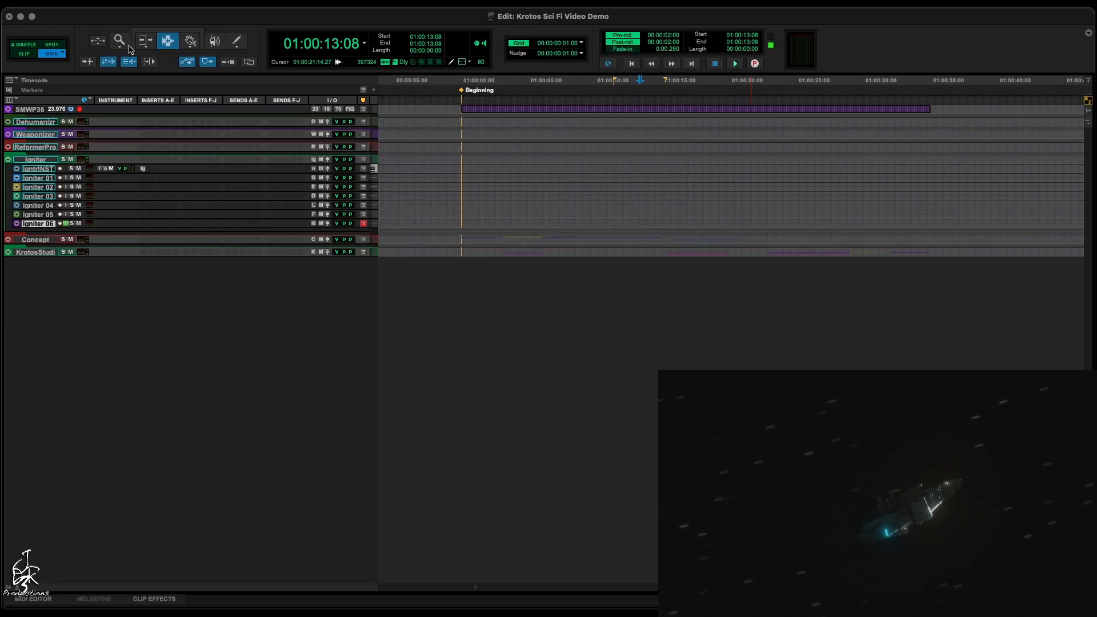
click(62, 224)
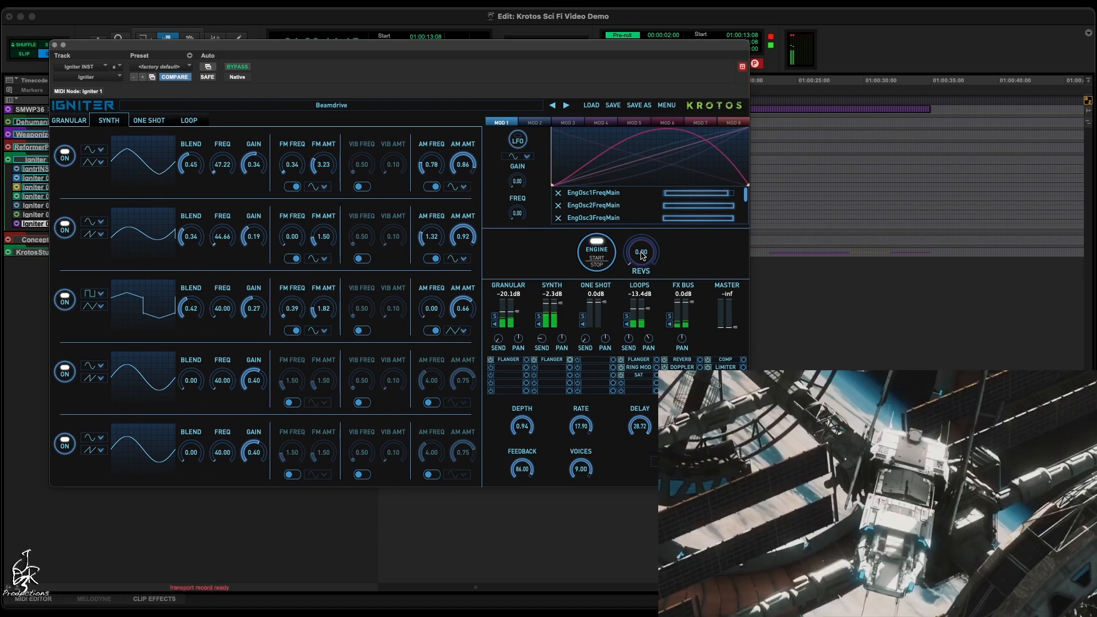
mouse_move(642, 255)
mouse_down()
mouse_move(638, 197)
mouse_move(639, 263)
mouse_up()
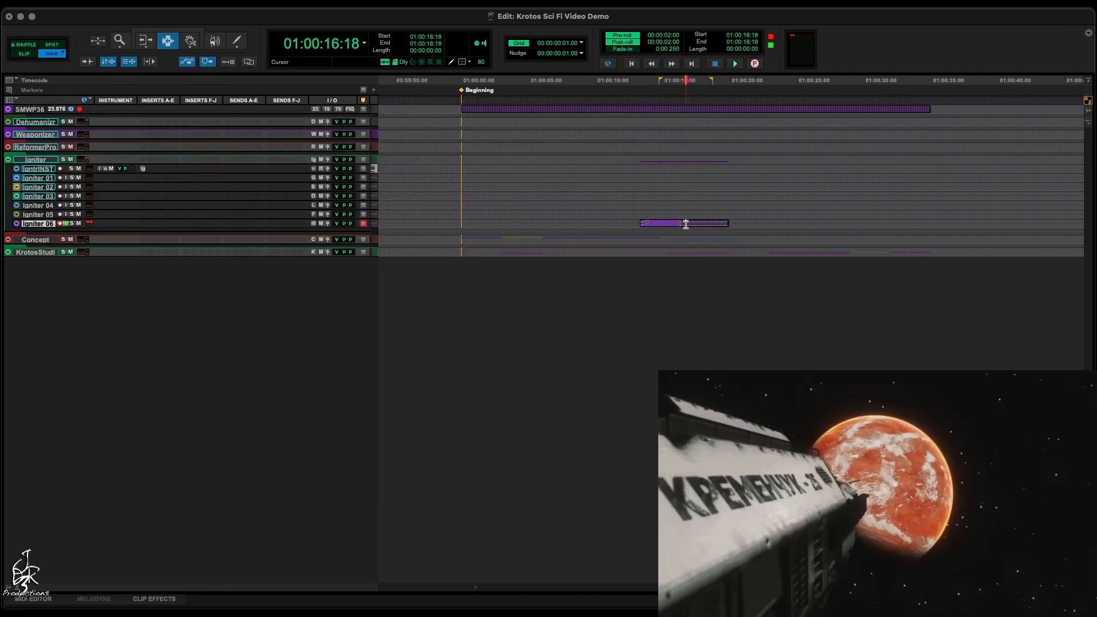
- Zoom in on the recorded Igniter 06 clip and play it back with the track's record arming and input monitoring turned off
key(e)
key(t)
key(t)
click(712, 265)
key(shift+r)
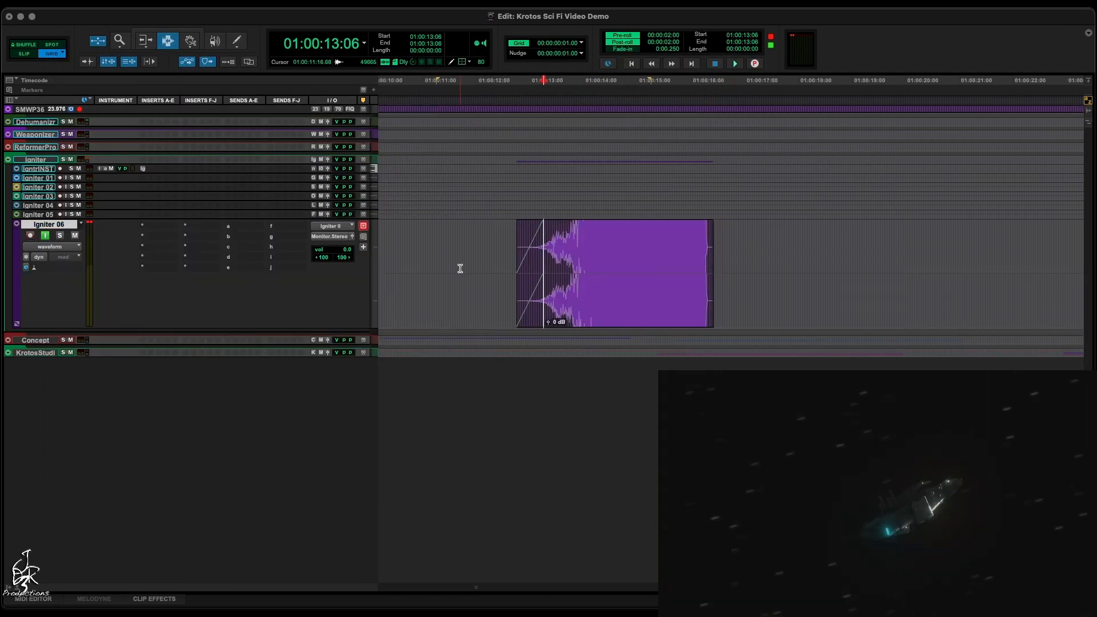
key(shift+i)
key(space)
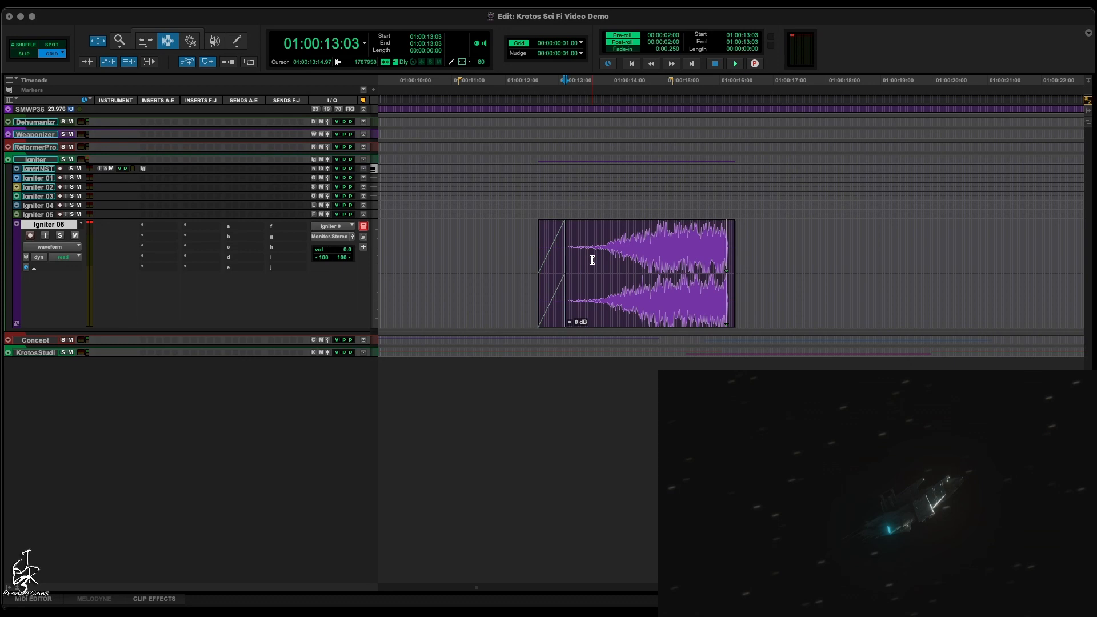
- Place the edit cursor at 01:00:06:00, enable input monitoring on the Igniter track and reopen the Igniter plug-in
key(e)
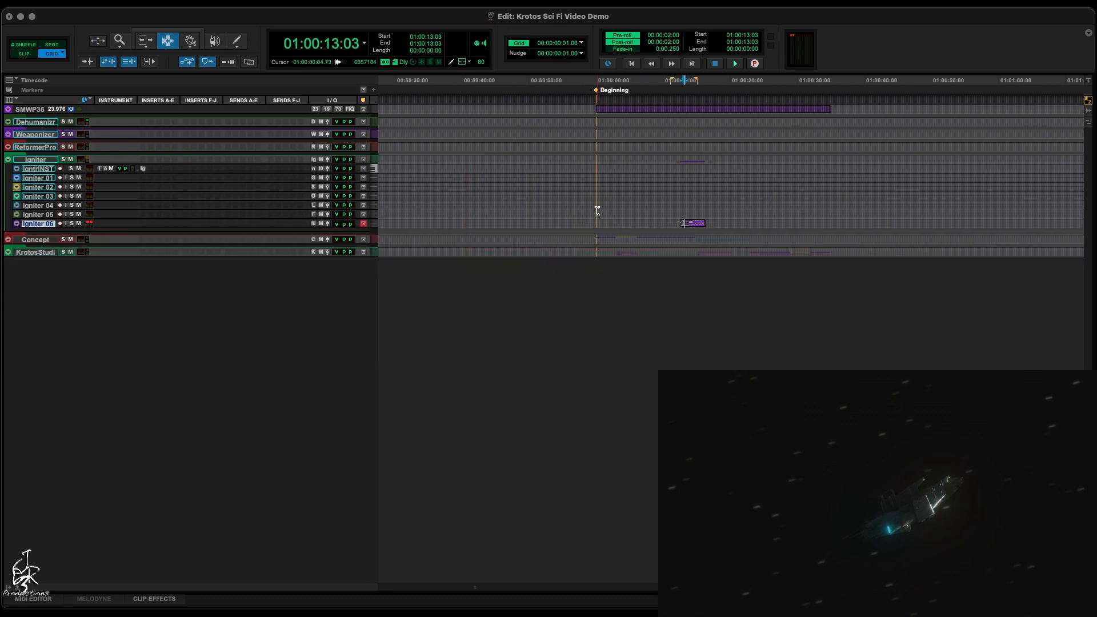
click(631, 206)
click(66, 223)
click(143, 168)
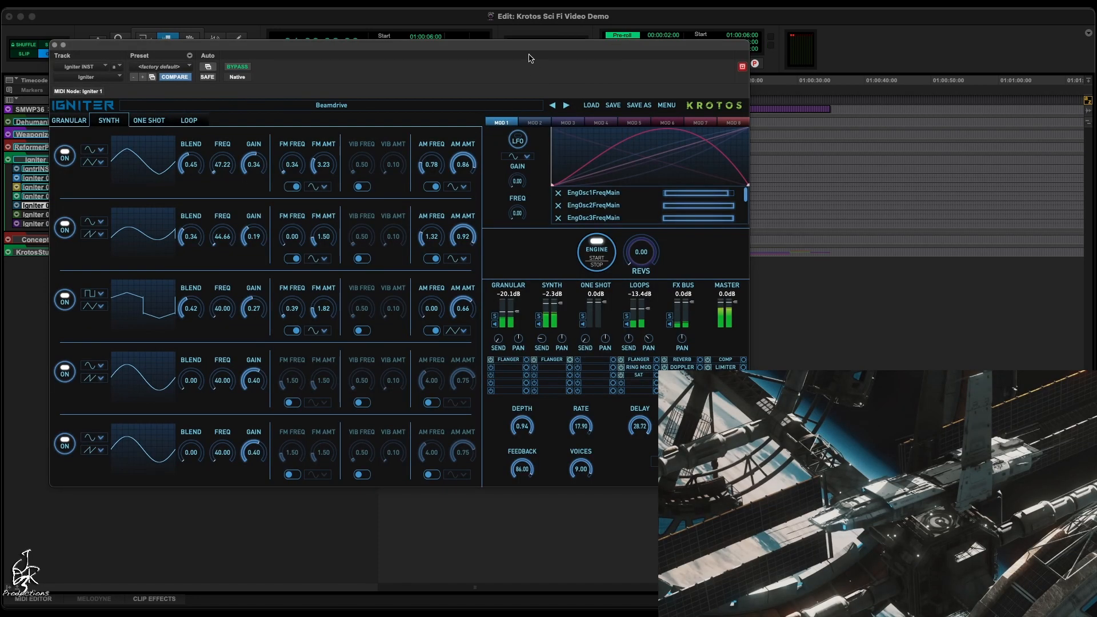
drag(525, 51, 499, 47)
- Rehearse the rev movement and record another Igniter performance from 01:00:06:00 while raising the revs
key(space)
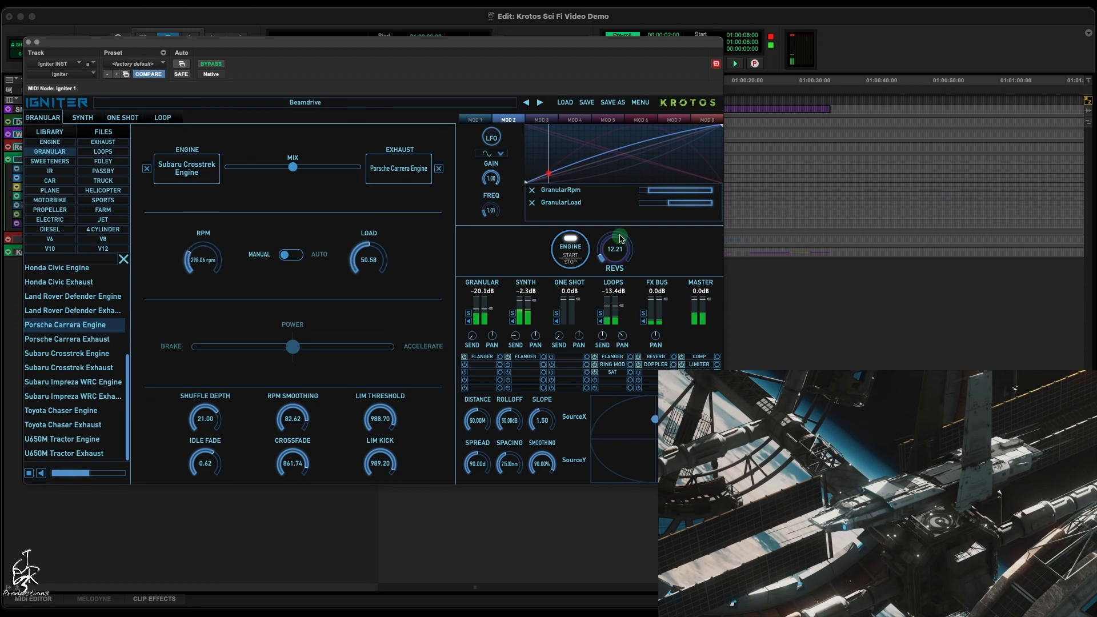
drag(621, 238, 622, 226)
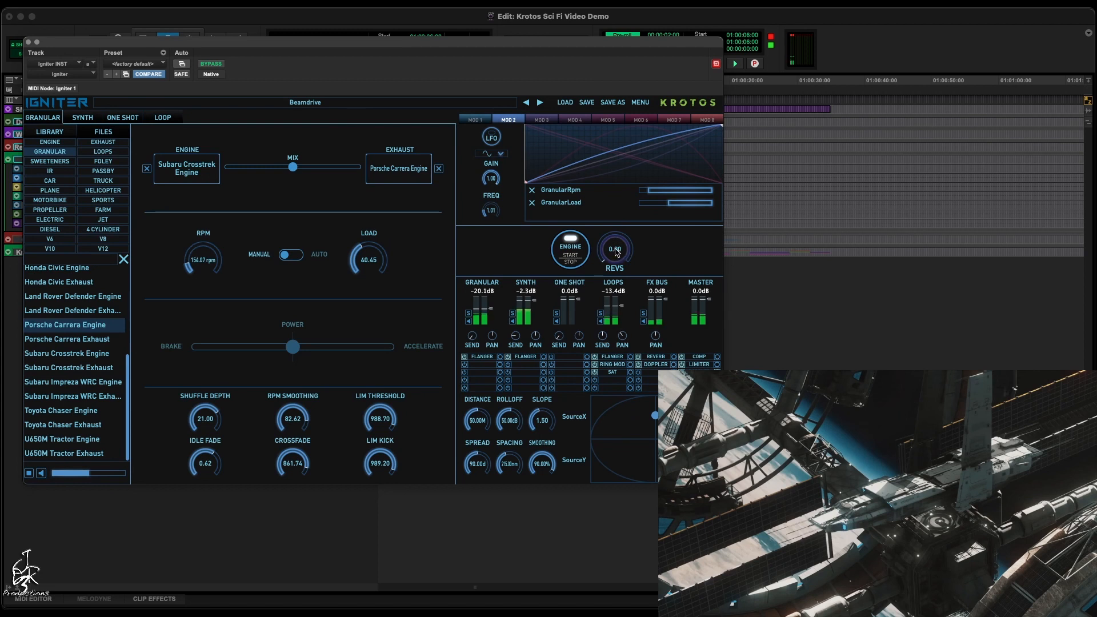
key(space)
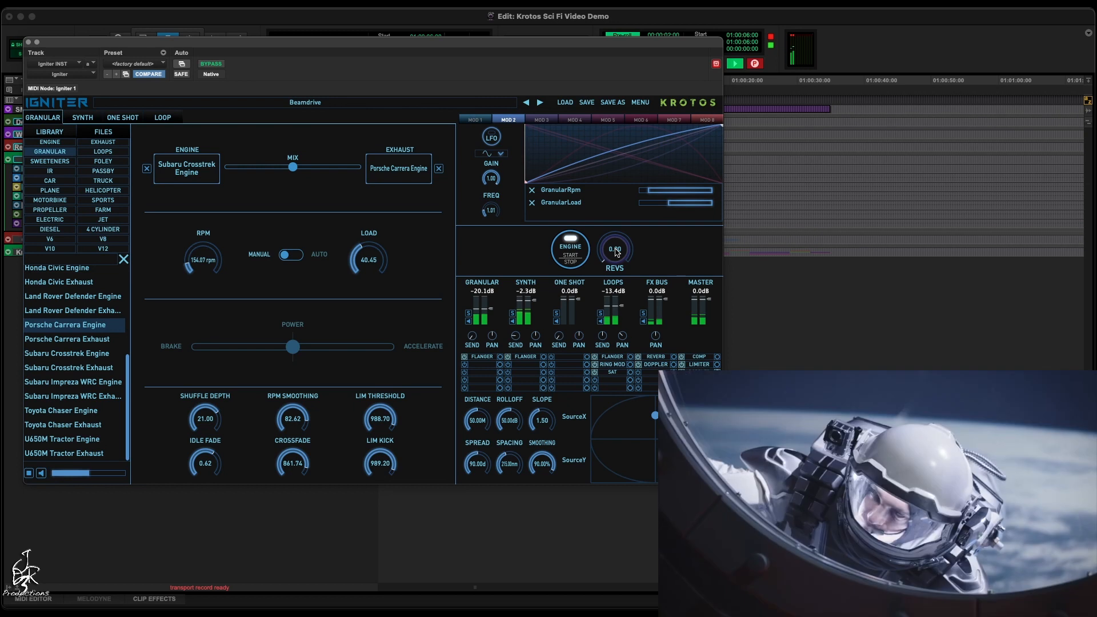
drag(616, 253, 616, 204)
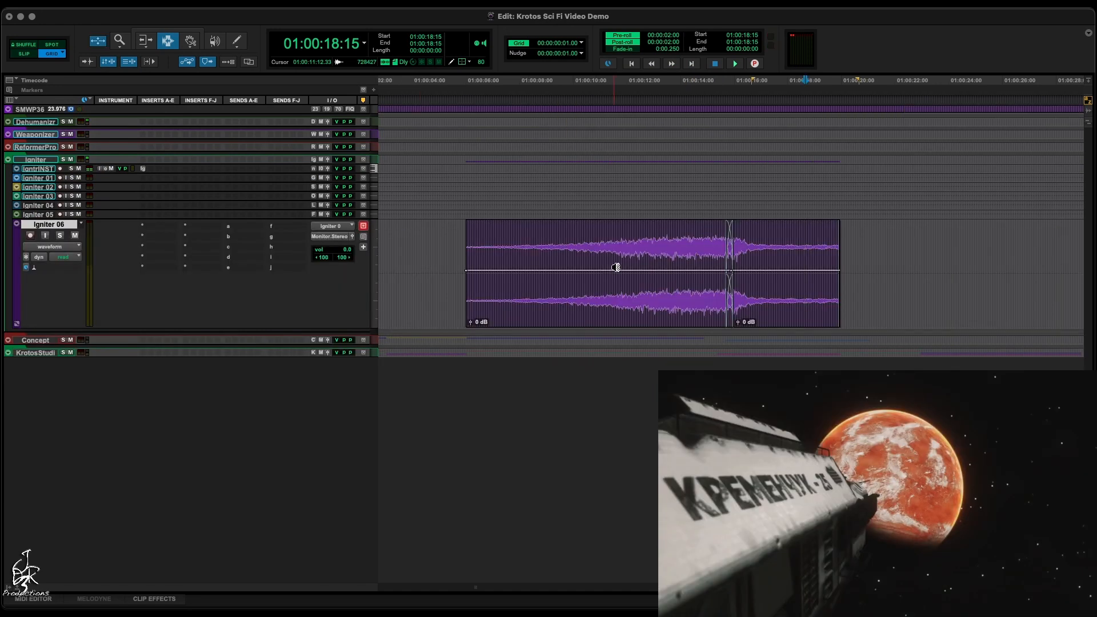
- Lower the clip gain over the last part of the first Igniter 06 clip, ramping down from about 01:00:11 to 01:00:13
key(F8)
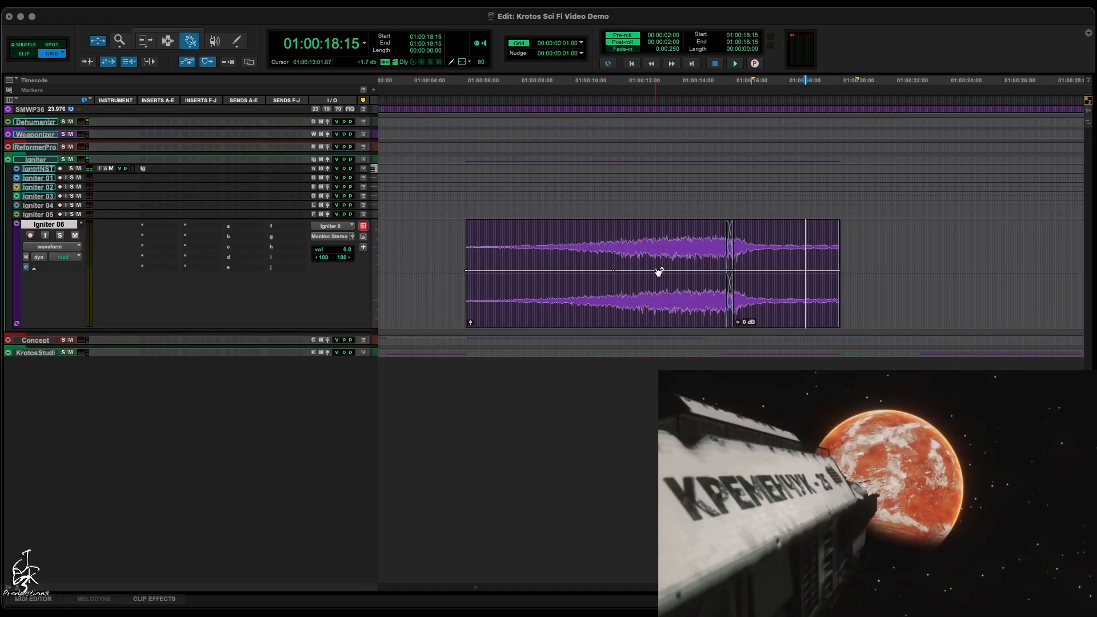
drag(658, 272, 664, 278)
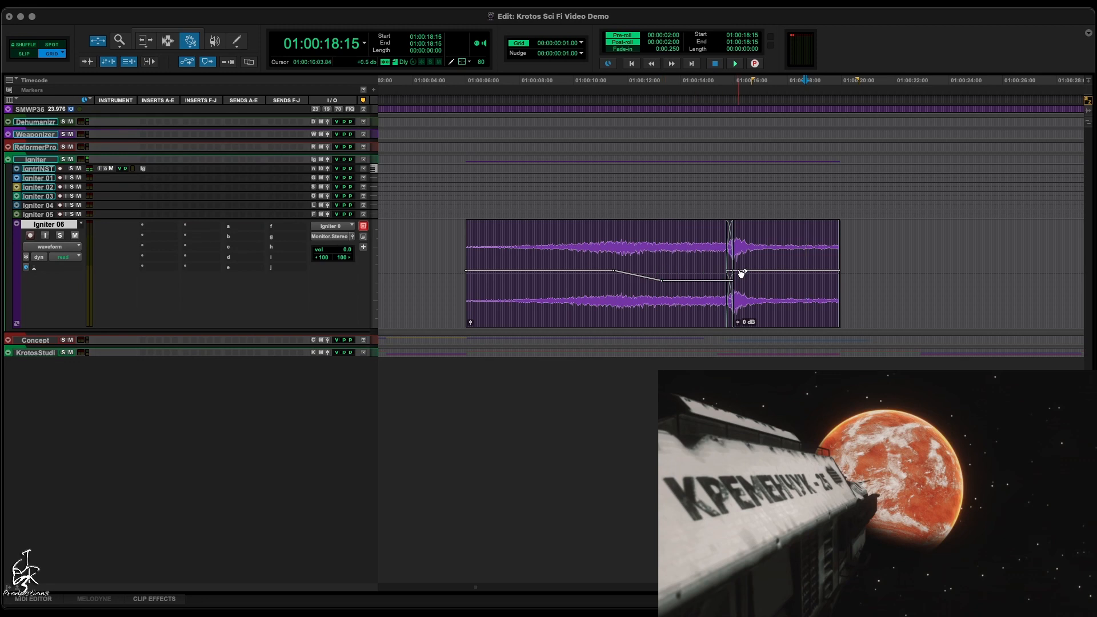